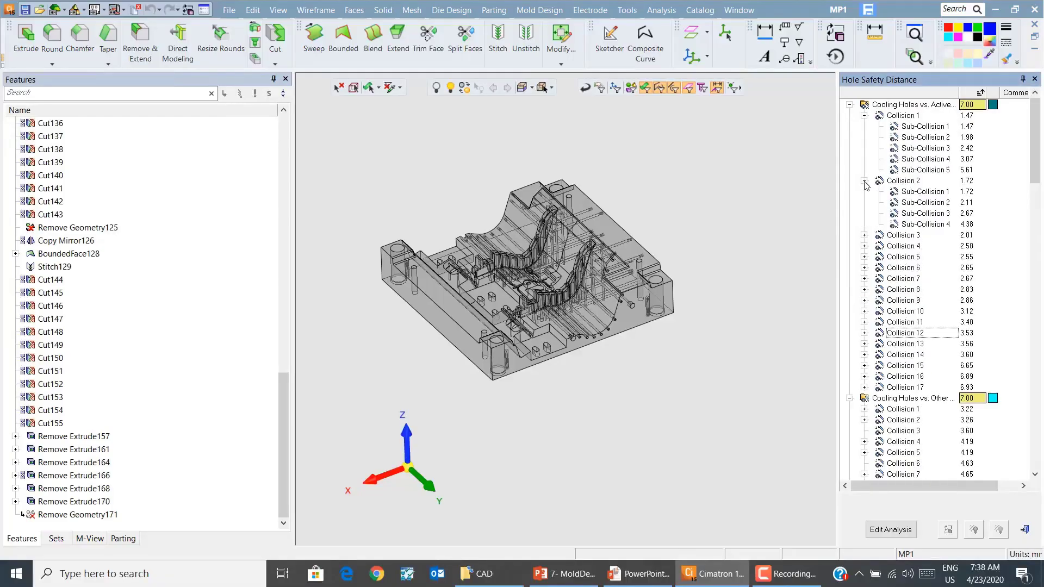
- Sort the hole safety distance results in descending order, expand Collision 17, restore ascending order, and review the collision groups
{"action": "left_click", "coordinate": [971, 96]}
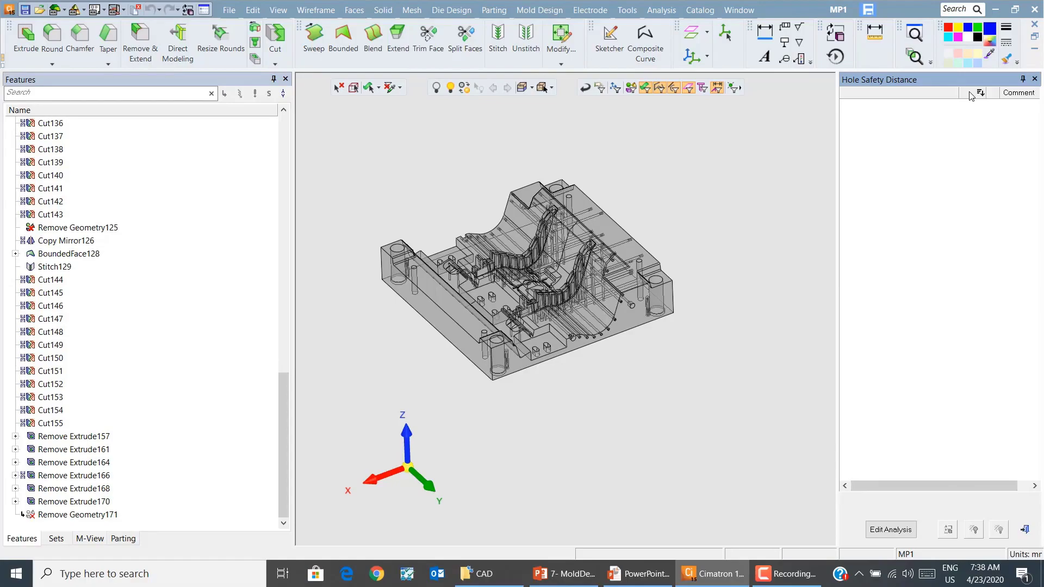
{"action": "left_click_drag", "start_coordinate": [1037, 375], "coordinate": [1036, 118]}
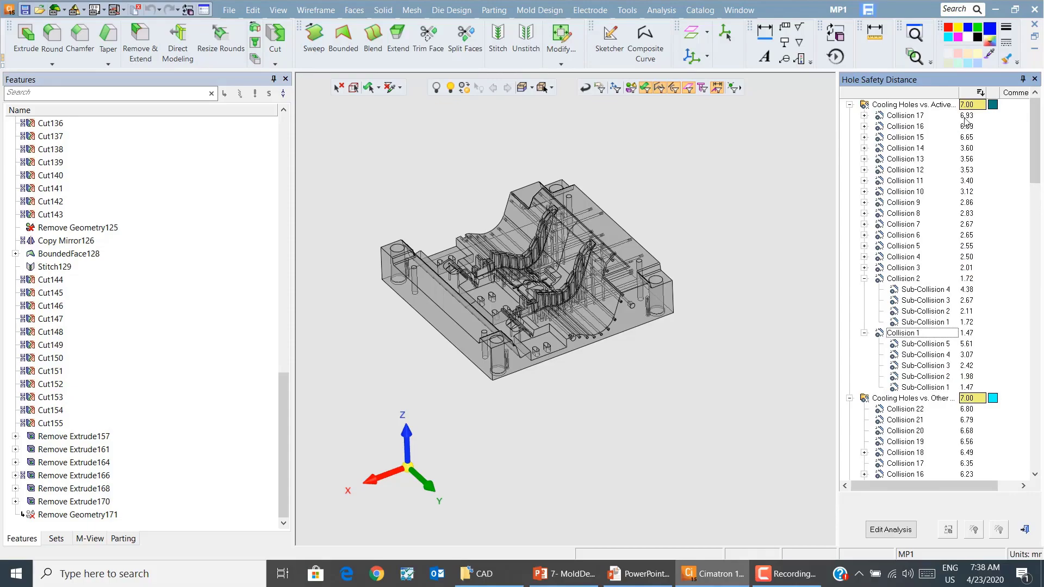
{"action": "left_click", "coordinate": [865, 116]}
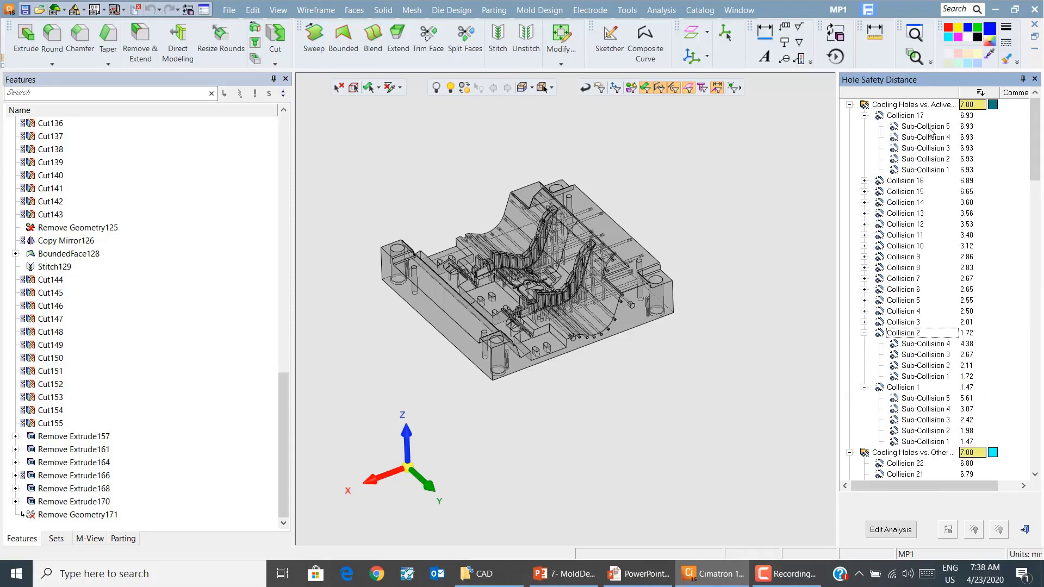
{"action": "left_click", "coordinate": [980, 93]}
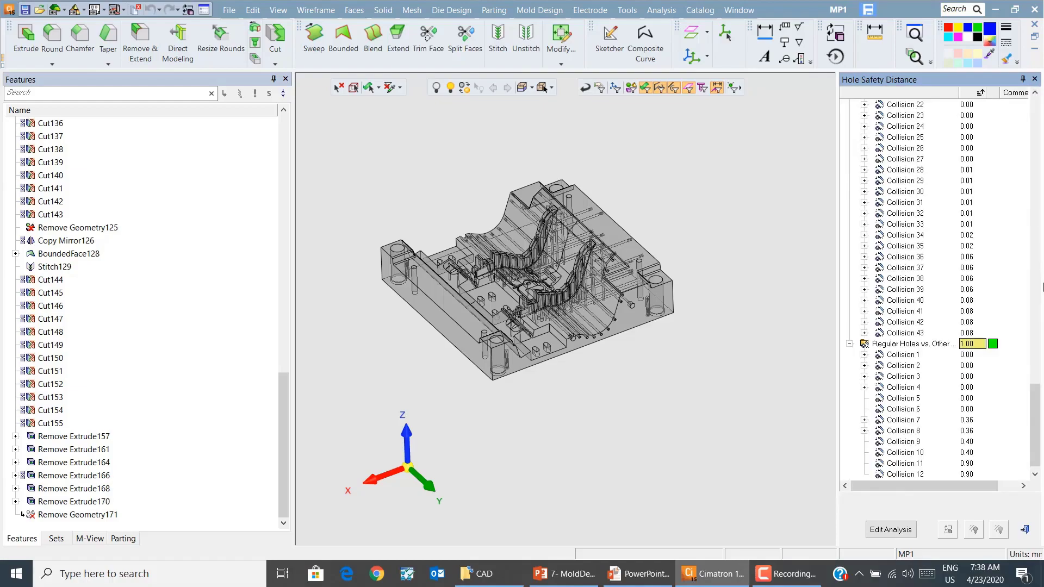
{"action": "left_click_drag", "start_coordinate": [1035, 403], "coordinate": [1035, 109]}
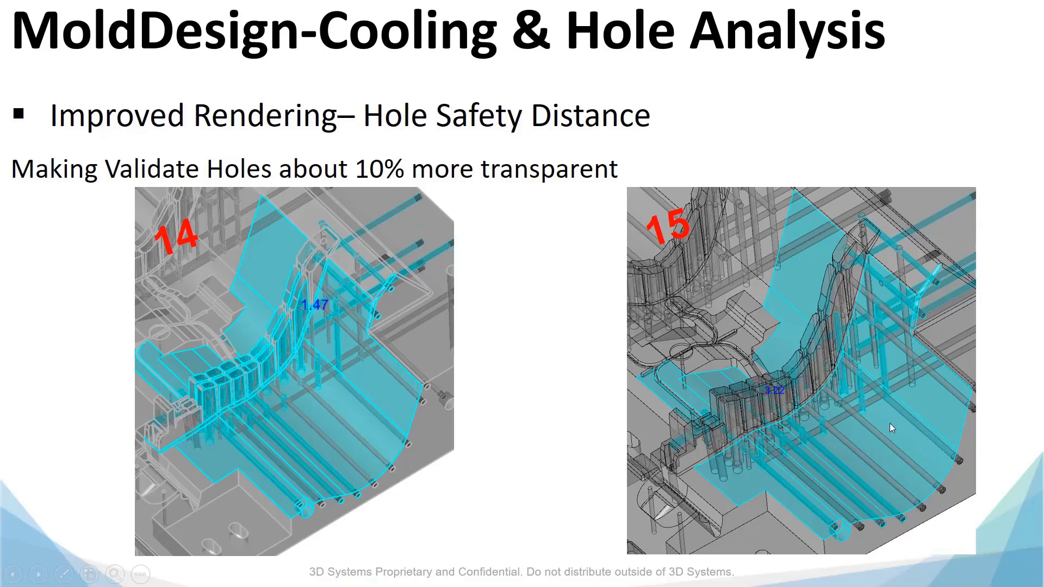
- Switch from the slides to Cimatron and inspect Collision 3 of the Cooling Holes vs. Other group up close in the model
{"action": "key", "text": "alt+Tab"}
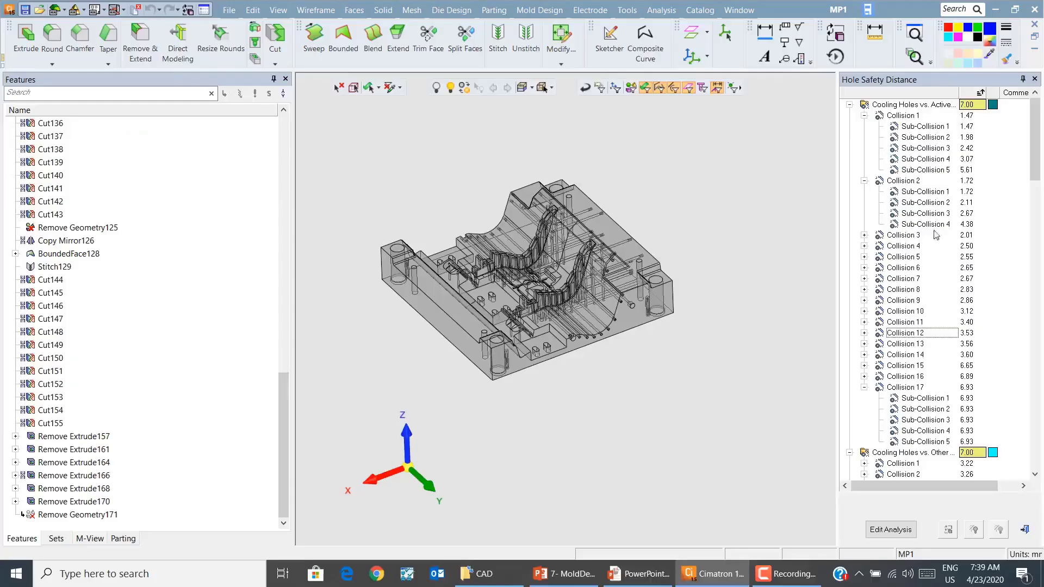
{"action": "scroll", "coordinate": [915, 136], "scroll_direction": "down", "scroll_amount": 2}
{"action": "left_click", "coordinate": [897, 400]}
{"action": "left_click", "coordinate": [892, 420]}
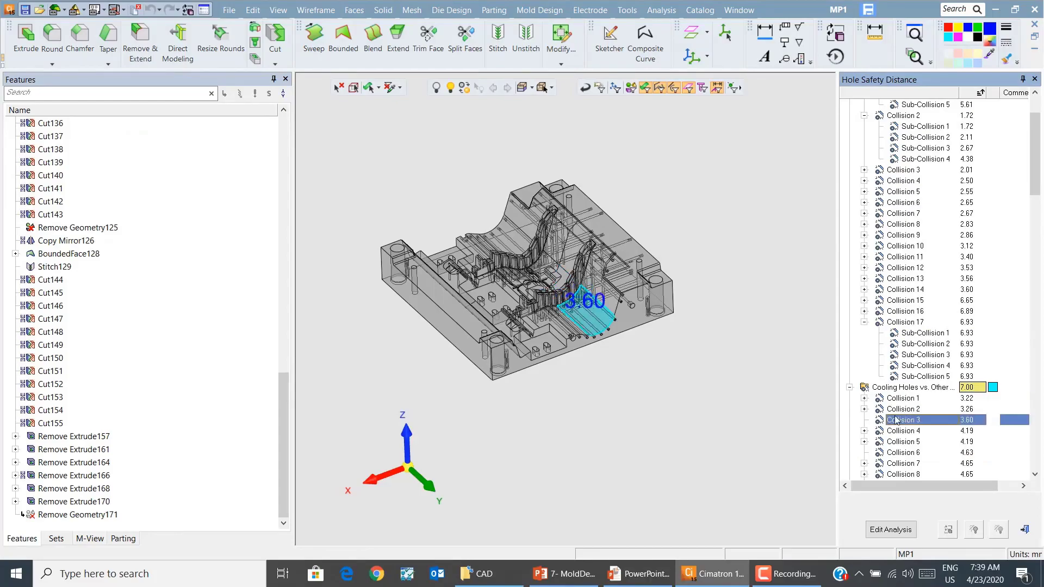
{"action": "right_click_drag", "start_coordinate": [720, 424], "coordinate": [417, 287], "text": "ctrl"}
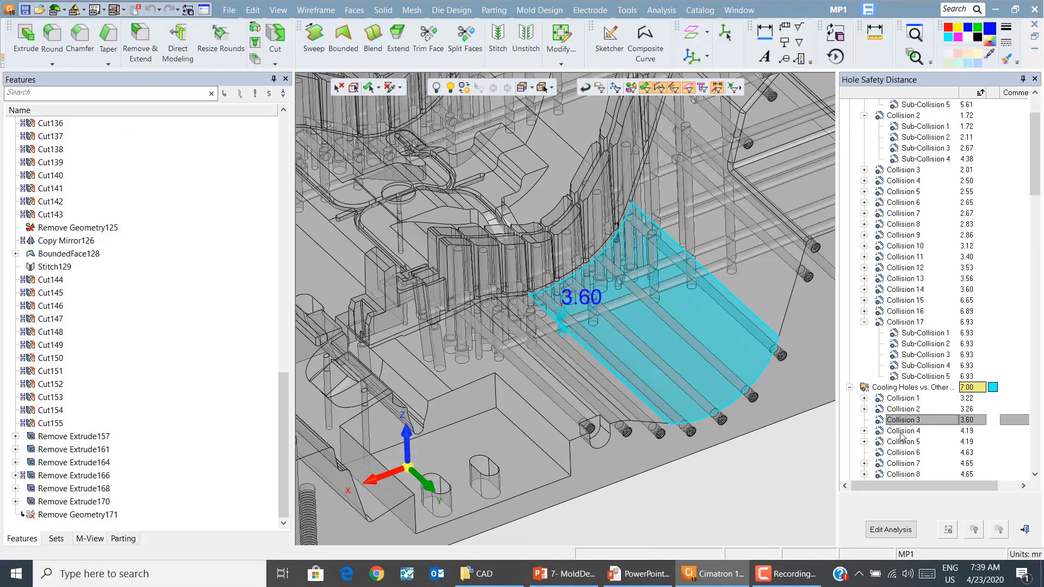
{"action": "left_click", "coordinate": [903, 432]}
{"action": "left_click", "coordinate": [902, 421]}
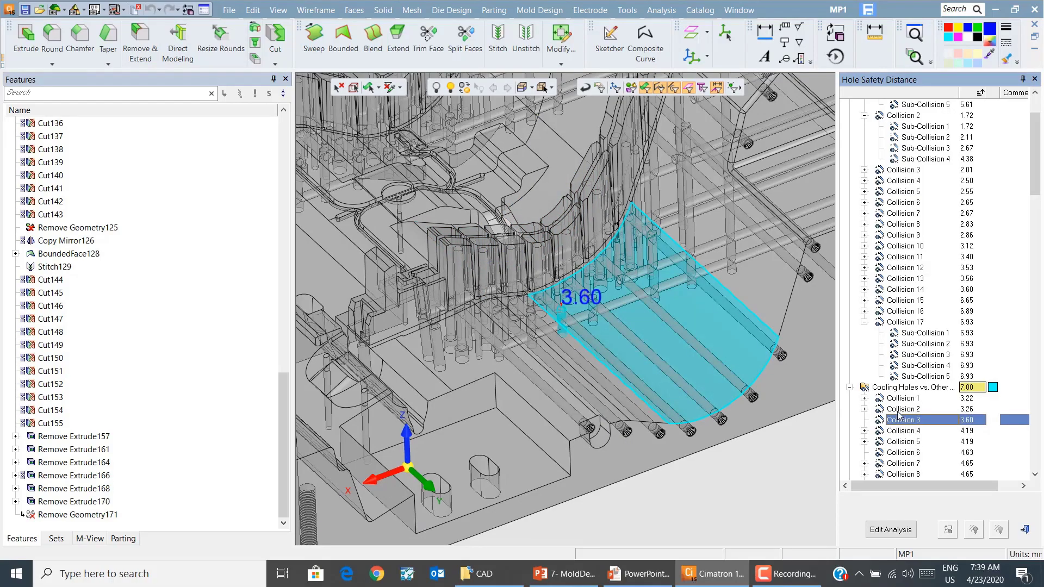
{"action": "mouse_move", "coordinate": [750, 477]}
{"action": "middle_mouse_down"}
{"action": "mouse_move", "coordinate": [748, 492]}
{"action": "mouse_move", "coordinate": [764, 481]}
{"action": "middle_mouse_up"}
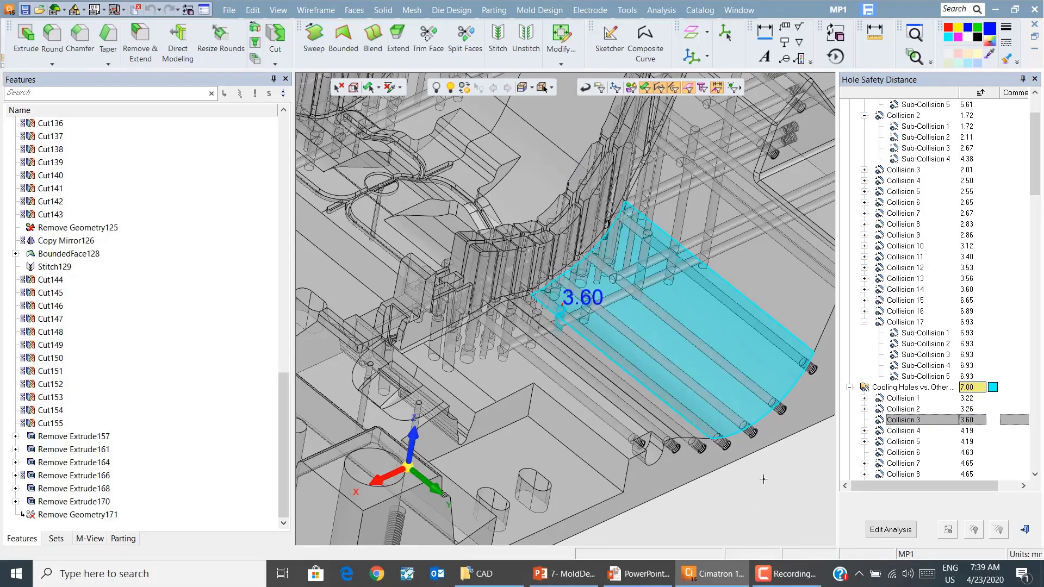
{"action": "key", "text": "alt+Tab"}
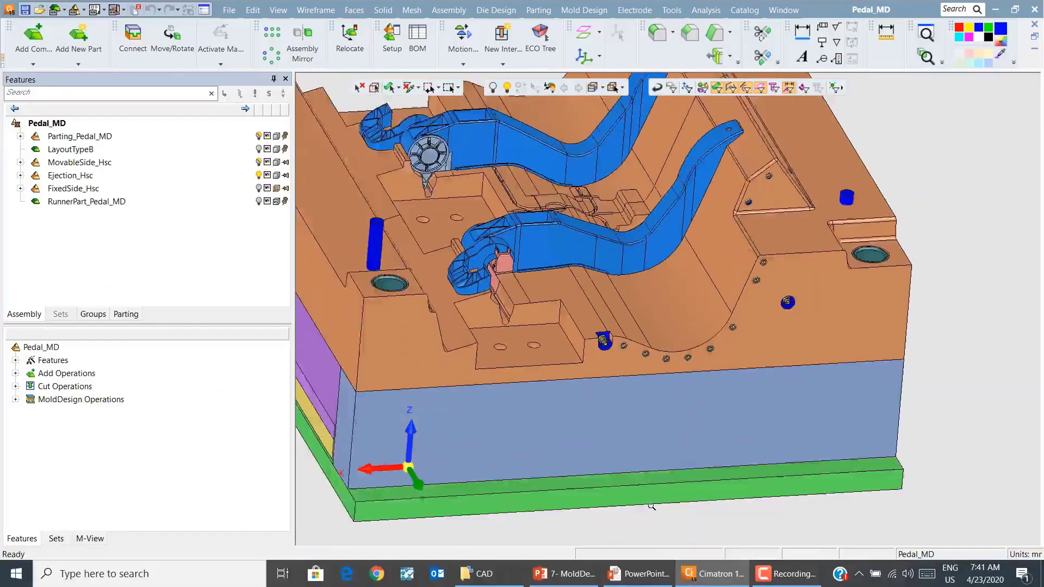
- Start the Cooling Labels command in the Pedal_MD assembly and review the Force Underline On options
{"action": "scroll", "coordinate": [629, 370], "scroll_direction": "down", "scroll_amount": 5}
{"action": "scroll", "coordinate": [629, 369], "scroll_direction": "up", "scroll_amount": 3}
{"action": "scroll", "coordinate": [629, 370], "scroll_direction": "down", "scroll_amount": 2}
{"action": "scroll", "coordinate": [647, 337], "scroll_direction": "up", "scroll_amount": 6}
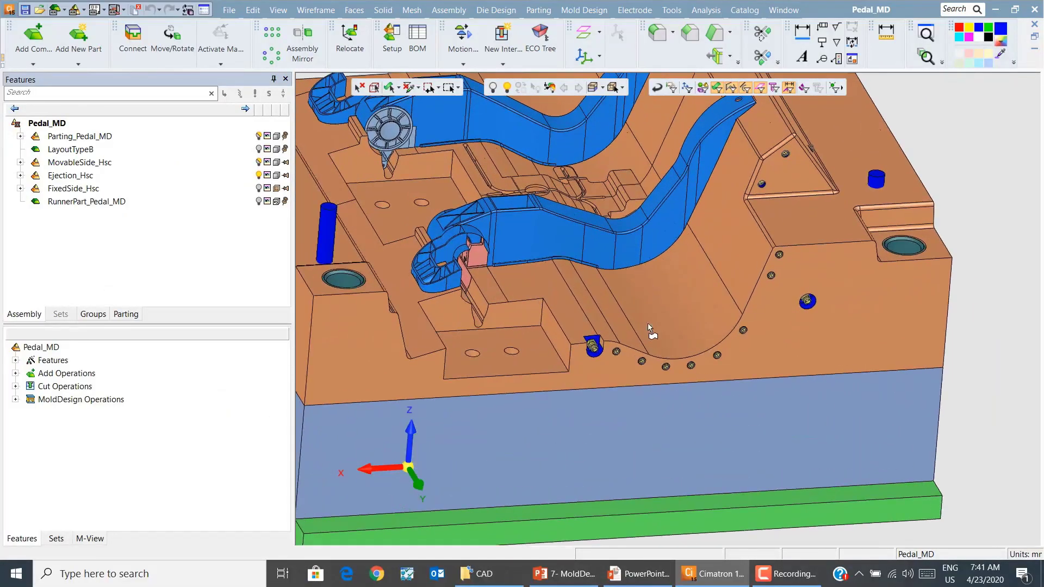
{"action": "scroll", "coordinate": [657, 329], "scroll_direction": "up", "scroll_amount": 2}
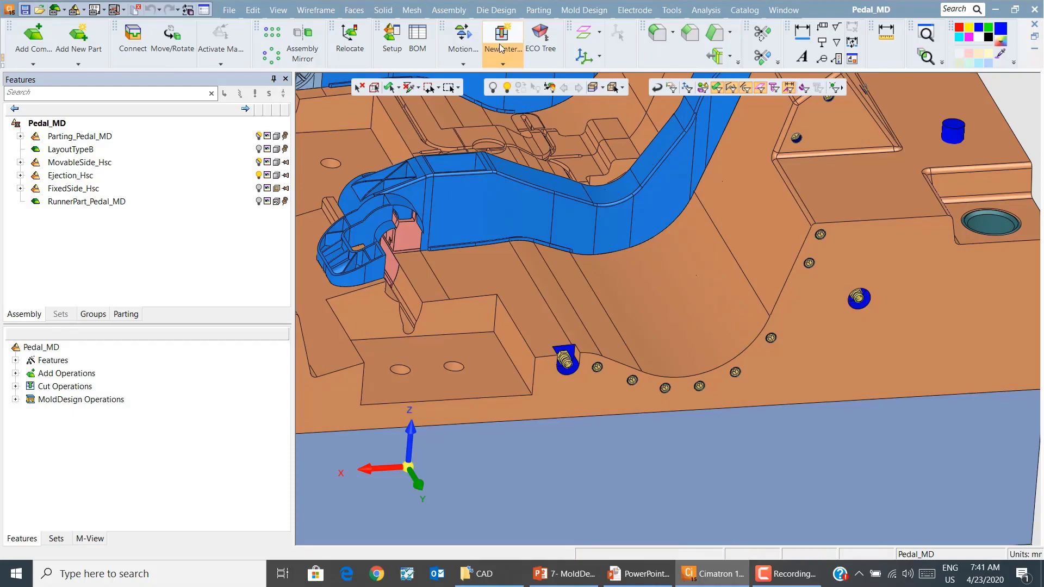
{"action": "left_click", "coordinate": [577, 10]}
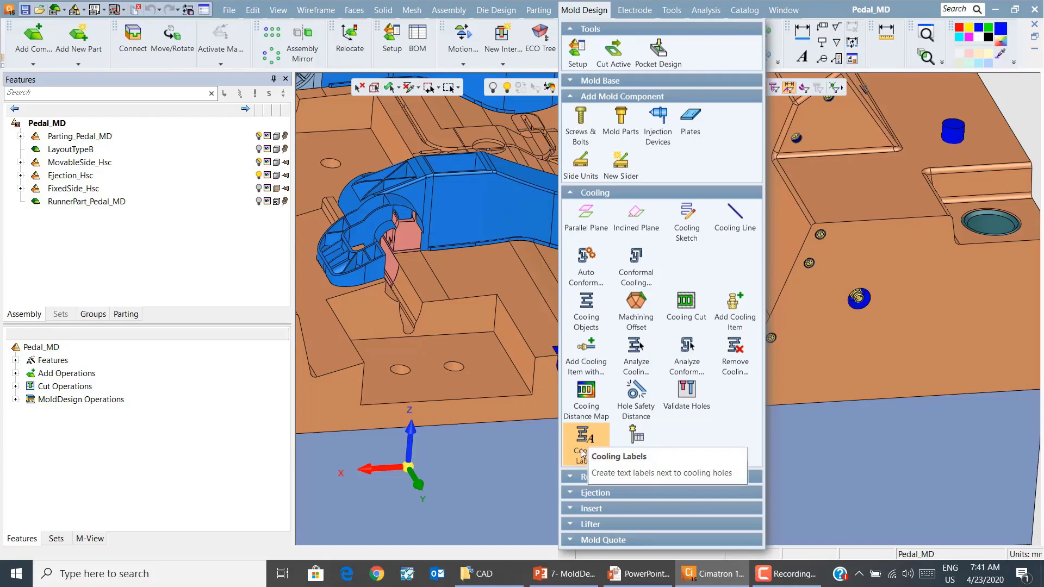
{"action": "left_click", "coordinate": [583, 453]}
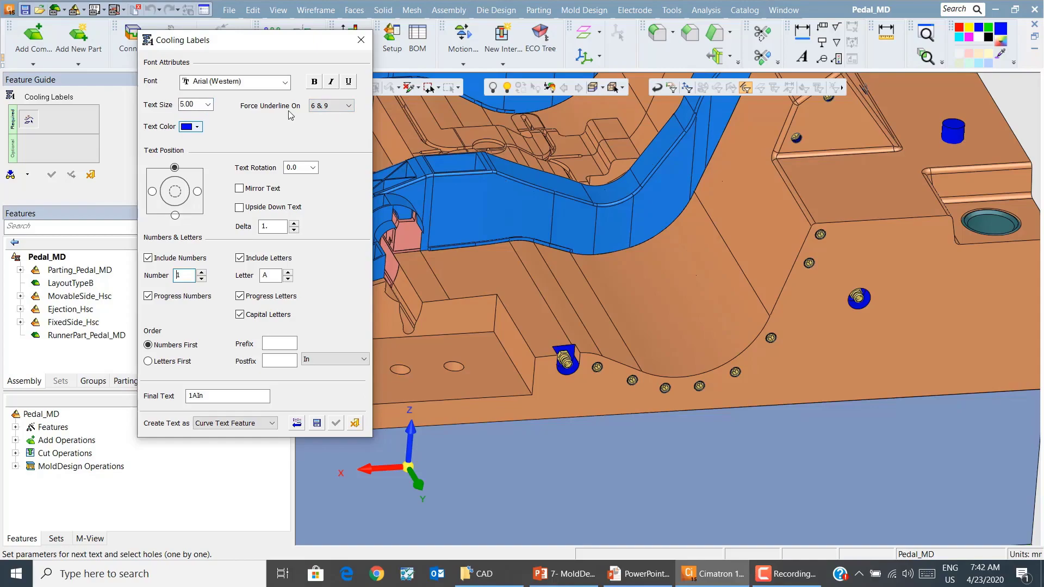
{"action": "left_click", "coordinate": [332, 108]}
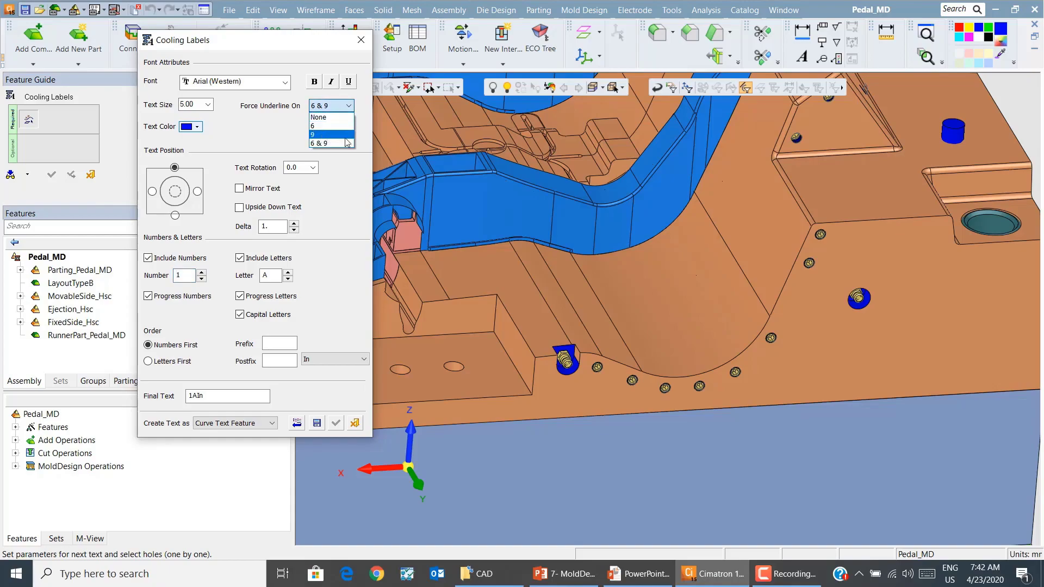
{"action": "left_click", "coordinate": [250, 135]}
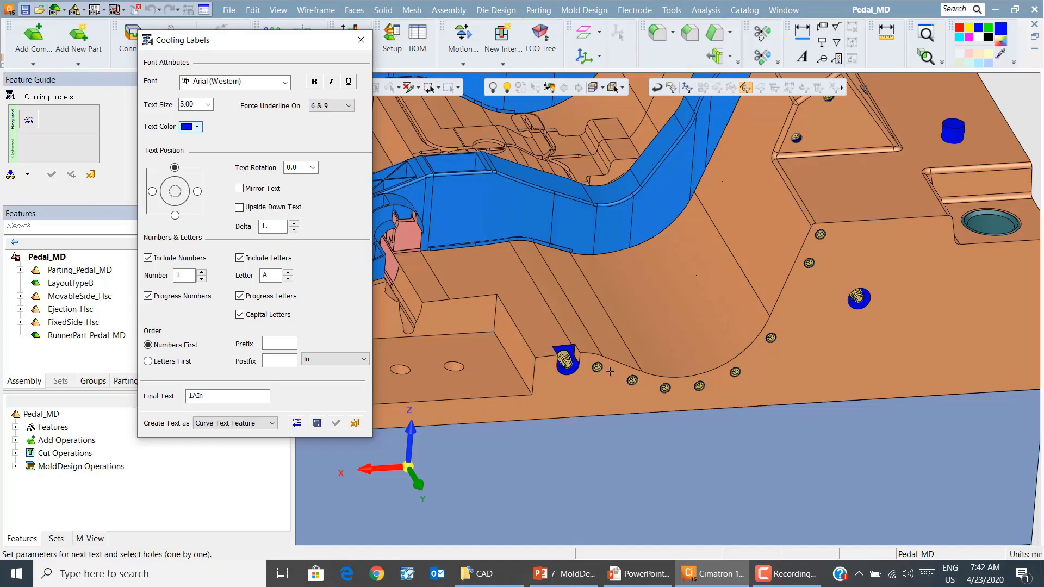
- Turn off Progress Letters for the cooling labels, keeping the Numbers First order and the In postfix
{"action": "left_click", "coordinate": [240, 296]}
{"action": "left_click", "coordinate": [240, 315]}
{"action": "left_click", "coordinate": [165, 363]}
{"action": "left_click", "coordinate": [156, 348]}
{"action": "left_click", "coordinate": [361, 360]}
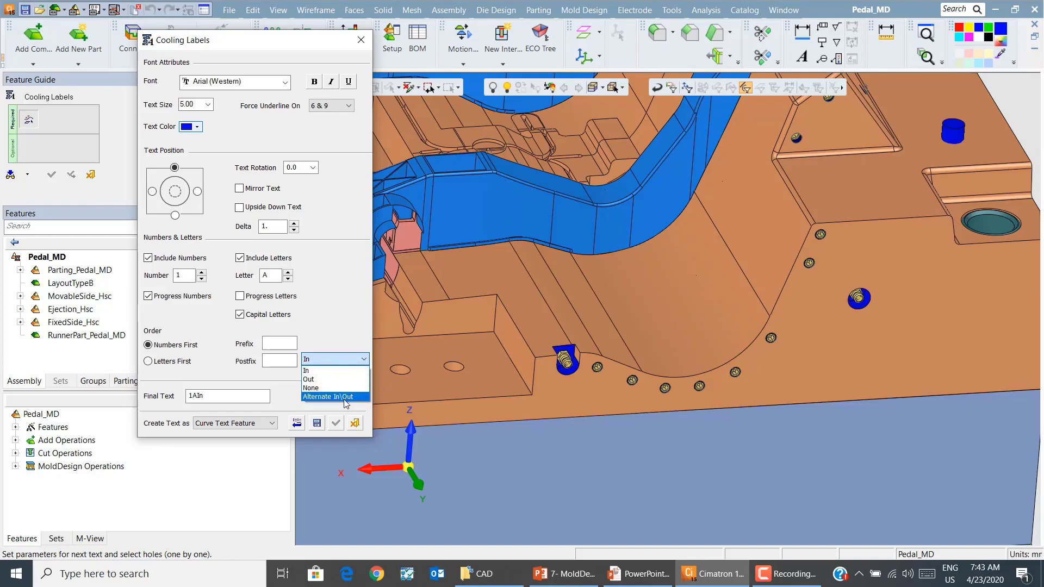
{"action": "left_click", "coordinate": [310, 373]}
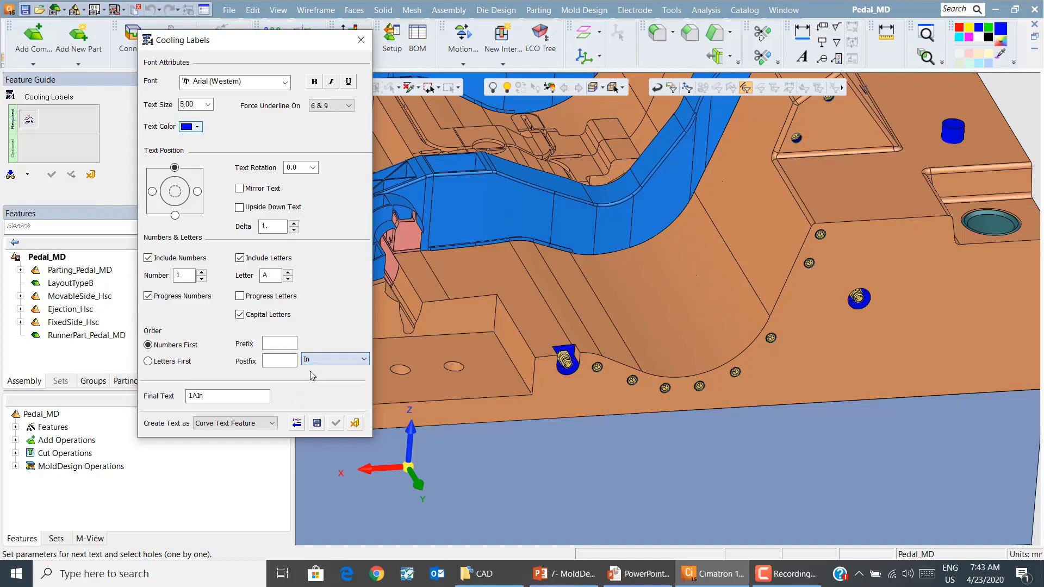
- Label the first fitting hole on the mold's side face 1AIn, with the text positioned below the hole
{"action": "left_click", "coordinate": [572, 373]}
{"action": "scroll", "coordinate": [665, 304], "scroll_direction": "up", "scroll_amount": 3}
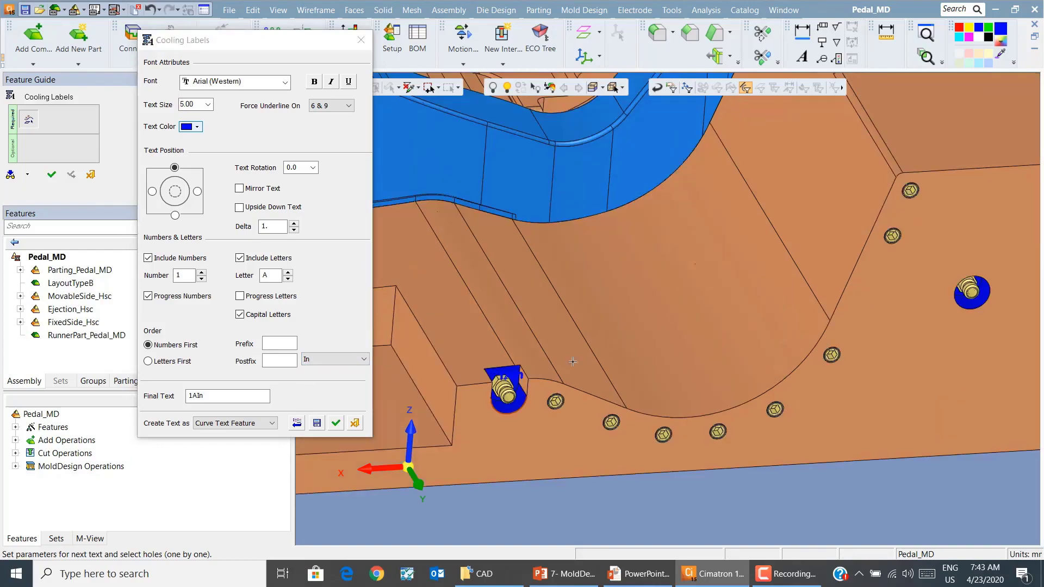
{"action": "left_click", "coordinate": [176, 216]}
{"action": "left_click", "coordinate": [175, 216]}
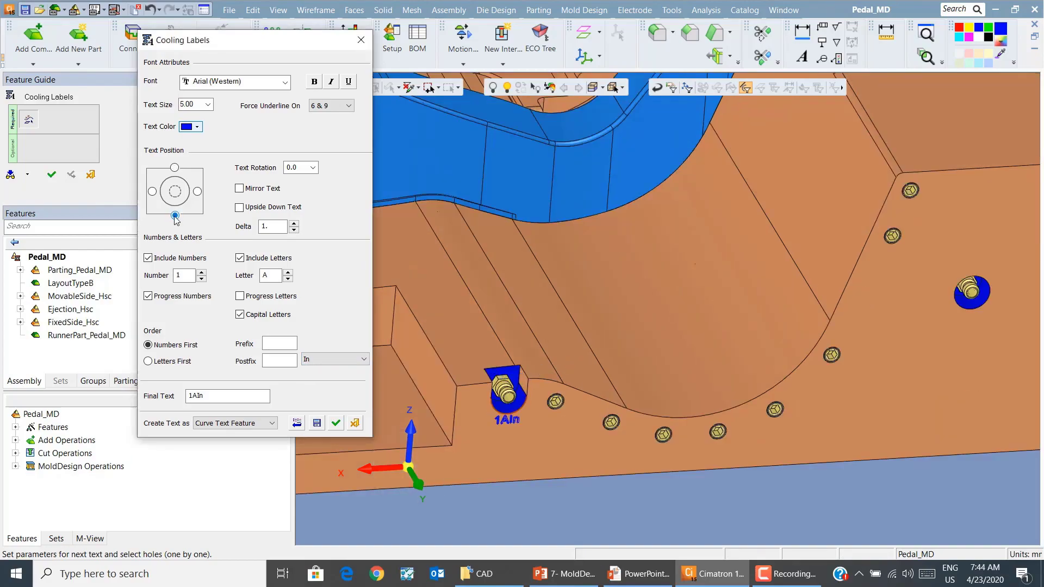
{"action": "scroll", "coordinate": [684, 327], "scroll_direction": "up", "scroll_amount": 3}
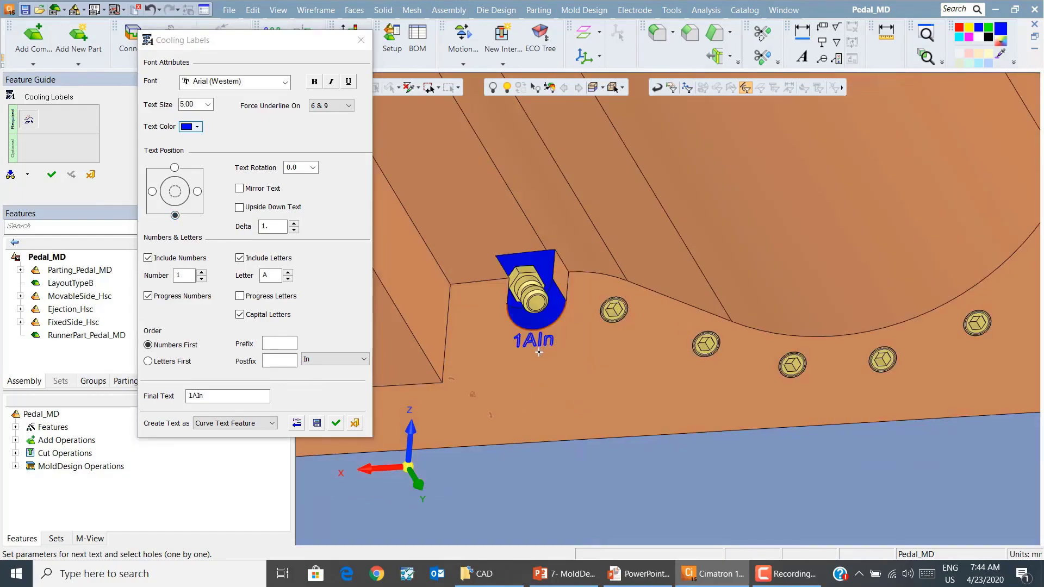
- Label the adjacent plug hole and set its in/out postfix to None so it reads 2A
{"action": "left_click", "coordinate": [620, 324]}
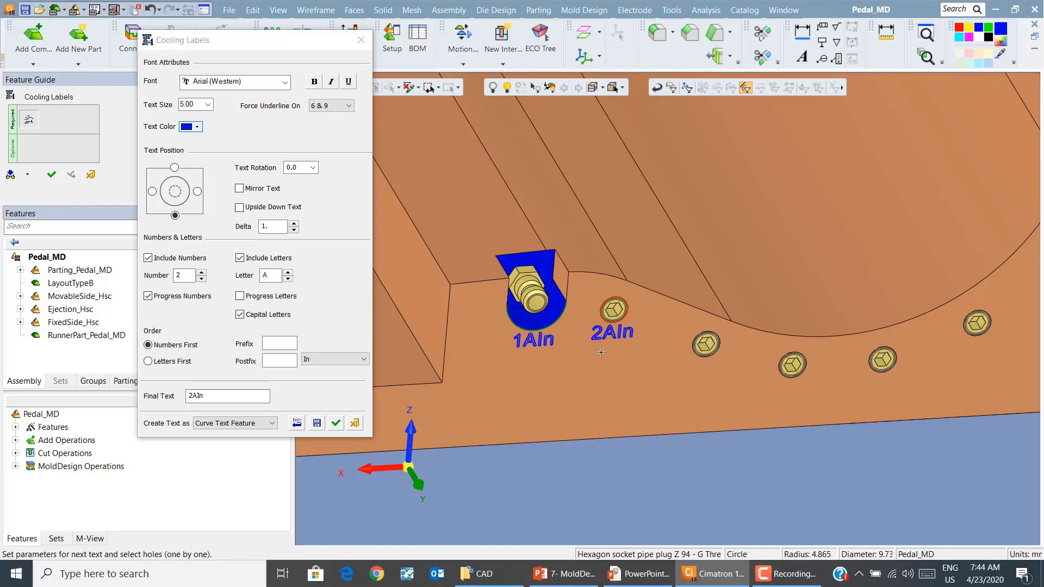
{"action": "left_click", "coordinate": [364, 359]}
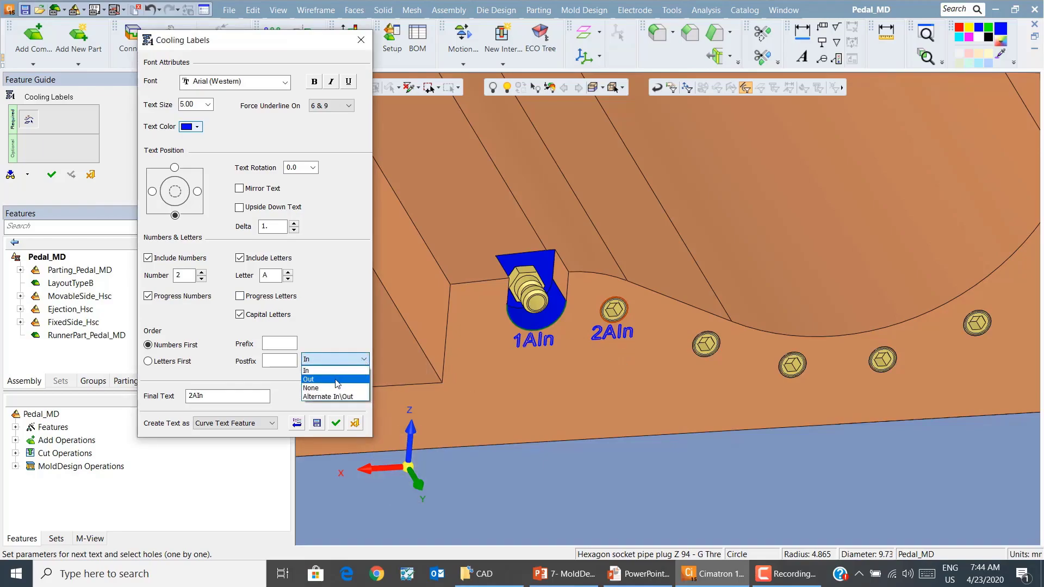
{"action": "left_click", "coordinate": [334, 388]}
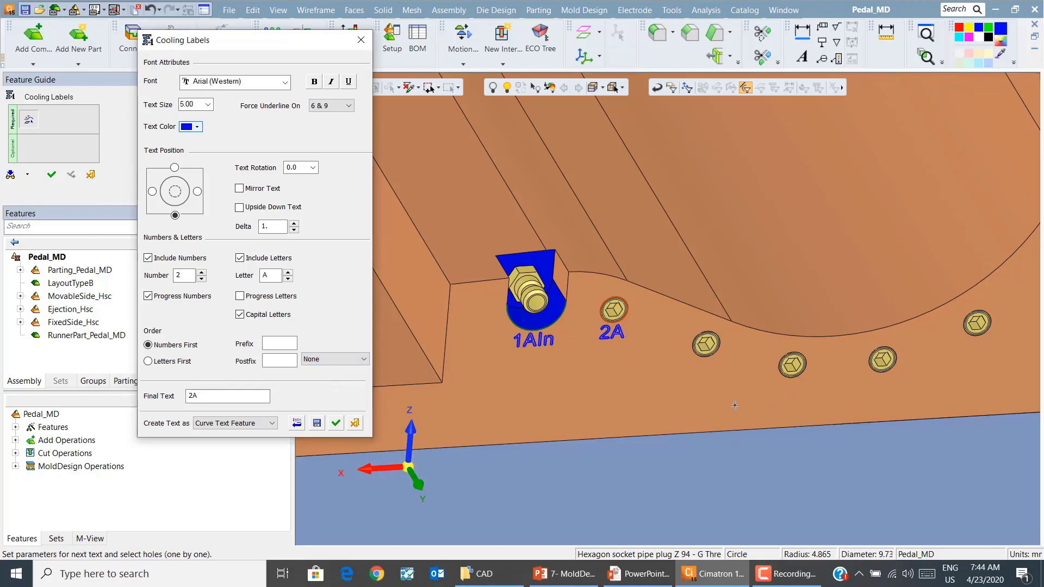
- Add labels 3A, 4A, 5A and 6A to the next four plug holes along the curved parting edge
{"action": "left_click", "coordinate": [707, 345]}
{"action": "left_click", "coordinate": [796, 375]}
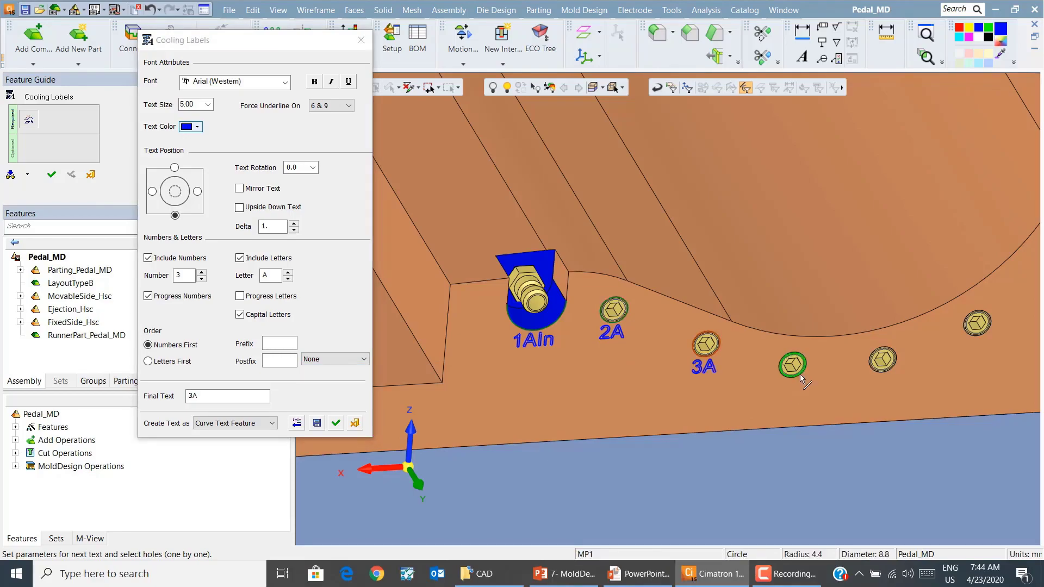
{"action": "left_click", "coordinate": [885, 363]}
{"action": "middle_click_drag", "start_coordinate": [924, 327], "coordinate": [704, 379], "text": "ctrl"}
{"action": "scroll", "coordinate": [677, 347], "scroll_direction": "down", "scroll_amount": 5}
{"action": "left_click", "coordinate": [628, 382]}
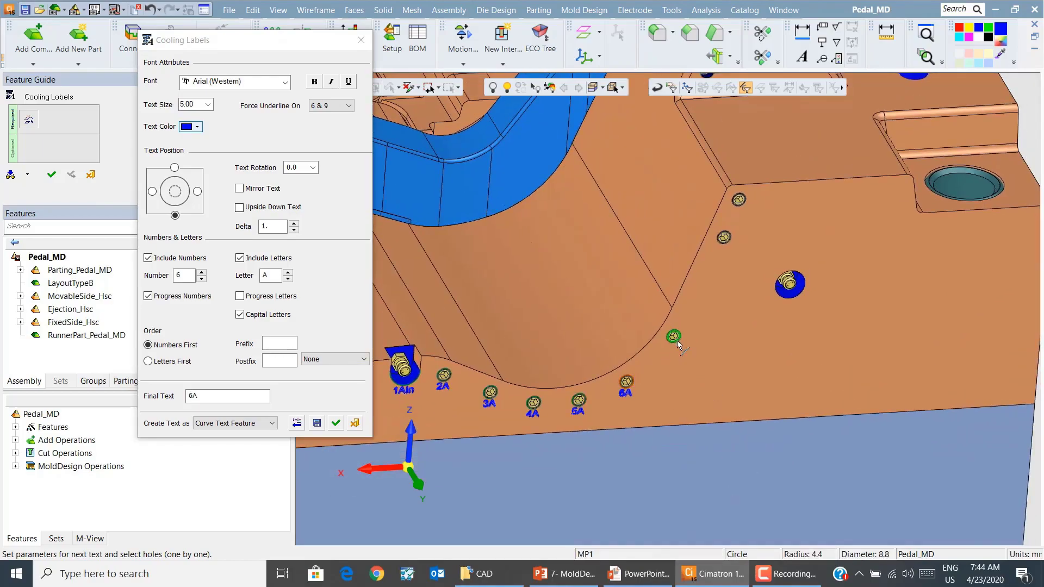
- Label the next plug hole along the rising parting edge 7A
{"action": "scroll", "coordinate": [677, 341], "scroll_direction": "up", "scroll_amount": 5}
{"action": "scroll", "coordinate": [698, 301], "scroll_direction": "up", "scroll_amount": 2}
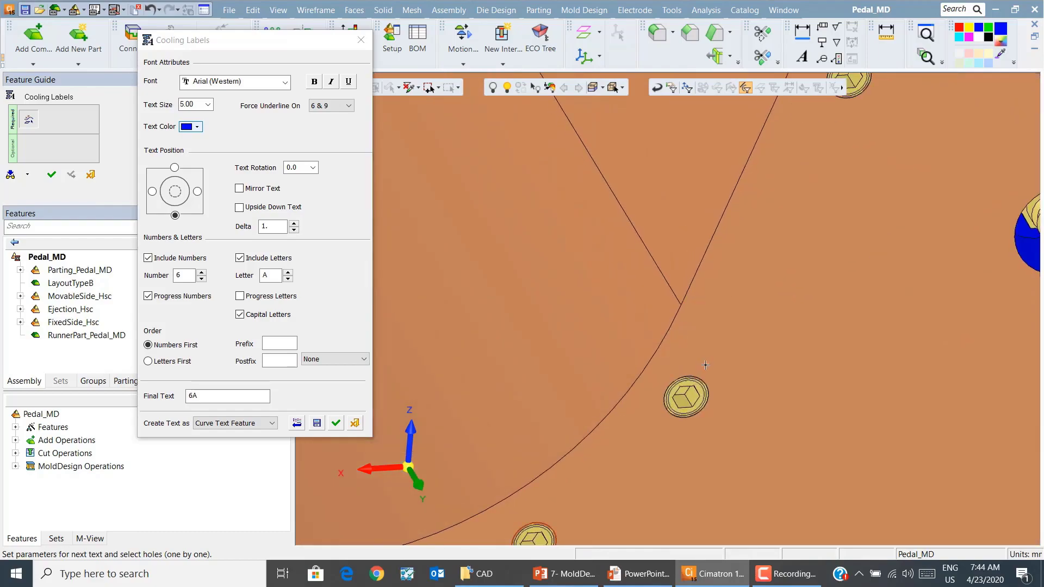
{"action": "left_click", "coordinate": [703, 380]}
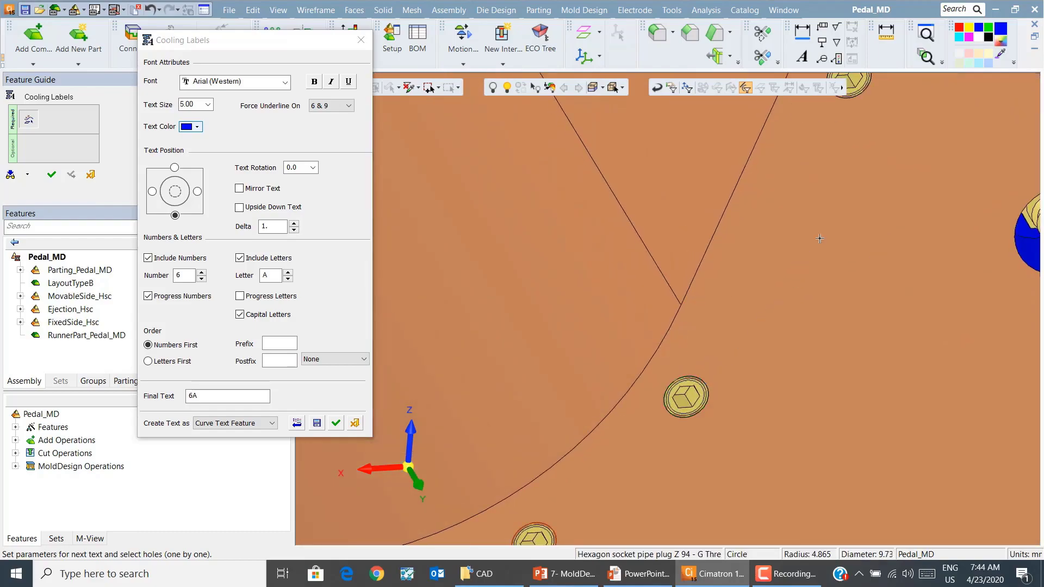
{"action": "scroll", "coordinate": [811, 261], "scroll_direction": "down", "scroll_amount": 2}
{"action": "middle_click_drag", "start_coordinate": [810, 285], "coordinate": [693, 438], "text": "ctrl"}
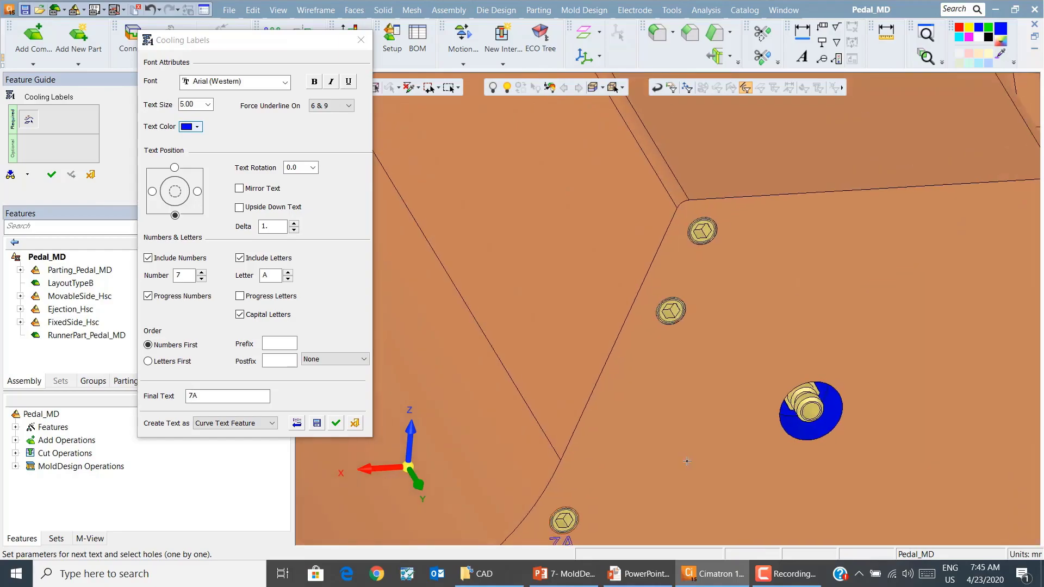
- Label the next plug hole 8A, then remove that label and pick the hole's outer edge to label it 9A
{"action": "left_click", "coordinate": [686, 317]}
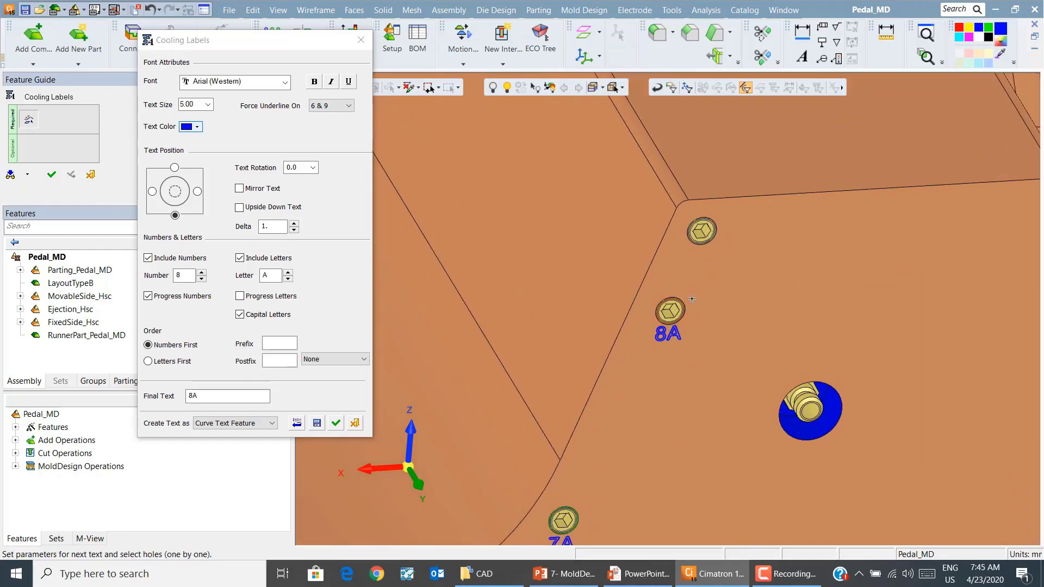
{"action": "scroll", "coordinate": [691, 298], "scroll_direction": "up", "scroll_amount": 4}
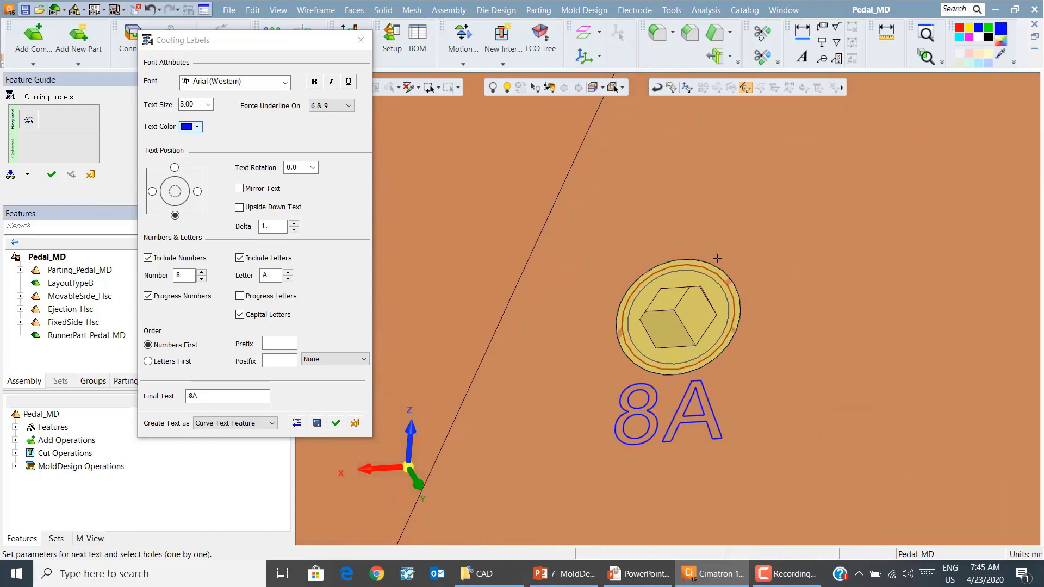
{"action": "left_click", "coordinate": [729, 287]}
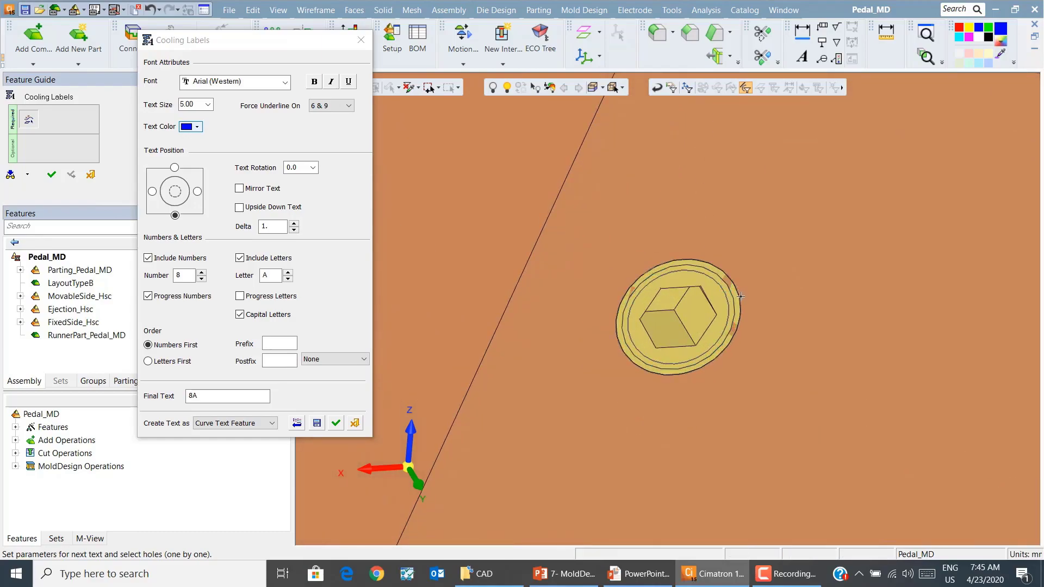
{"action": "left_click", "coordinate": [741, 297]}
- Label the uppermost plug hole 10A and the remaining fitting hole beside the row 11A
{"action": "scroll", "coordinate": [797, 320], "scroll_direction": "down", "scroll_amount": 3}
{"action": "scroll", "coordinate": [797, 319], "scroll_direction": "down", "scroll_amount": 1}
{"action": "middle_click_drag", "start_coordinate": [813, 220], "coordinate": [768, 310], "text": "ctrl"}
{"action": "left_click", "coordinate": [741, 217]}
{"action": "right_click_drag", "start_coordinate": [813, 204], "coordinate": [806, 375], "text": "ctrl"}
{"action": "middle_click_drag", "start_coordinate": [771, 272], "coordinate": [704, 44], "text": "ctrl"}
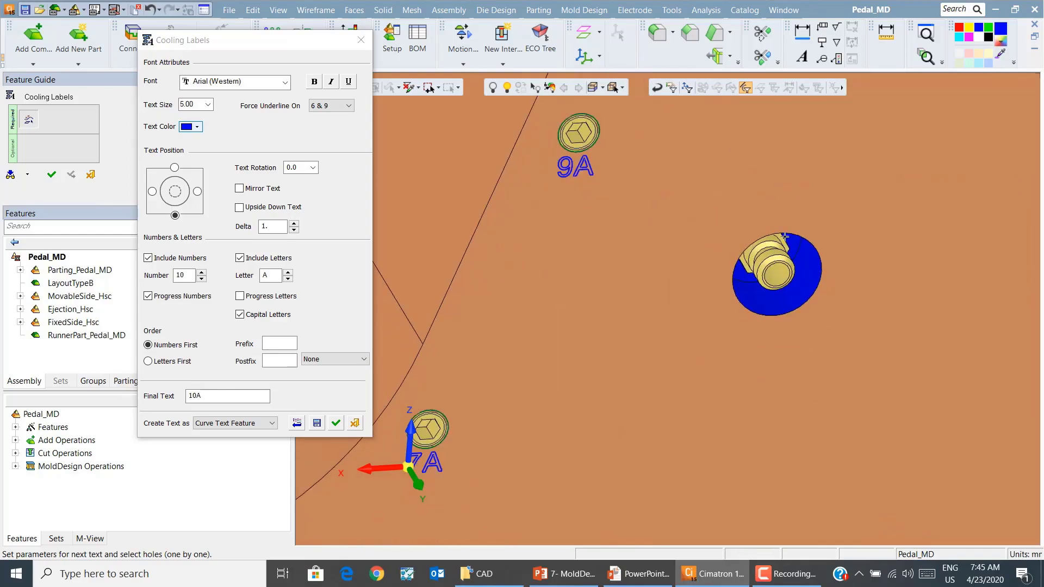
{"action": "left_click", "coordinate": [804, 302]}
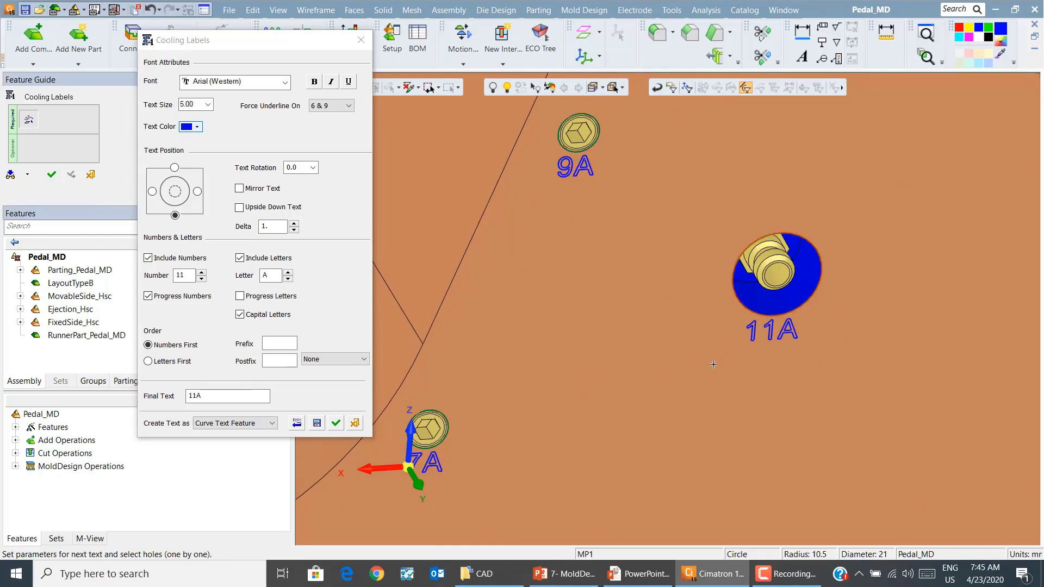
- Mark the 11A label on the fitting hole as Out and create all cooling labels as Curve Text Feature
{"action": "left_click", "coordinate": [322, 358]}
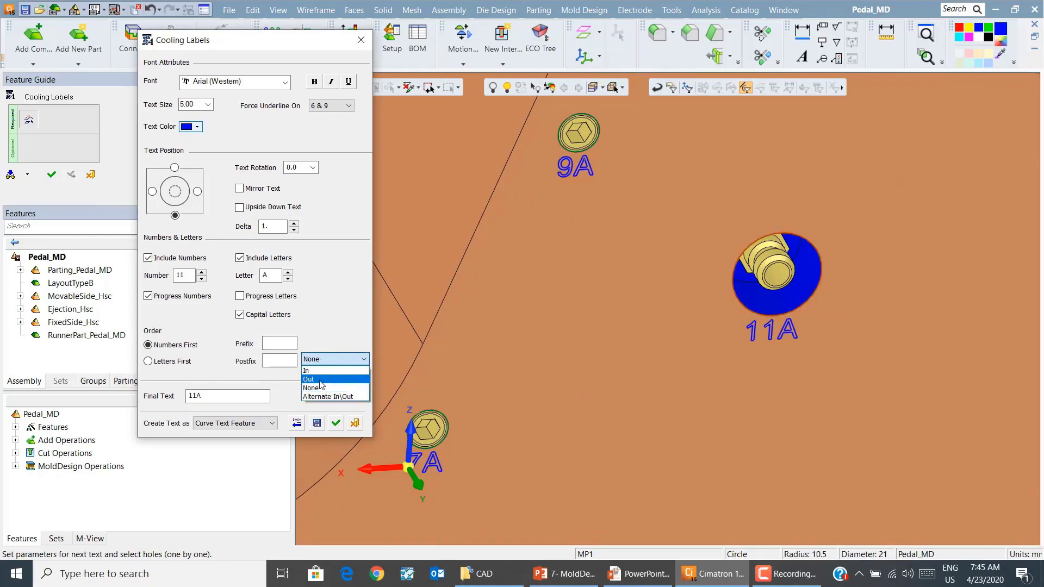
{"action": "left_click", "coordinate": [324, 380]}
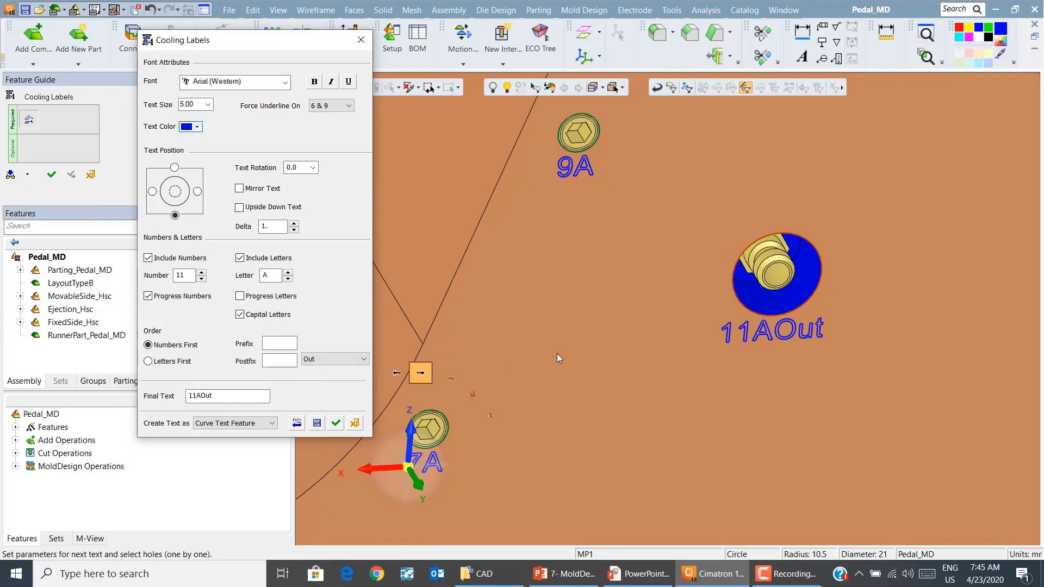
{"action": "scroll", "coordinate": [651, 379], "scroll_direction": "down", "scroll_amount": 5}
{"action": "right_click_drag", "start_coordinate": [689, 473], "coordinate": [686, 505], "text": "ctrl"}
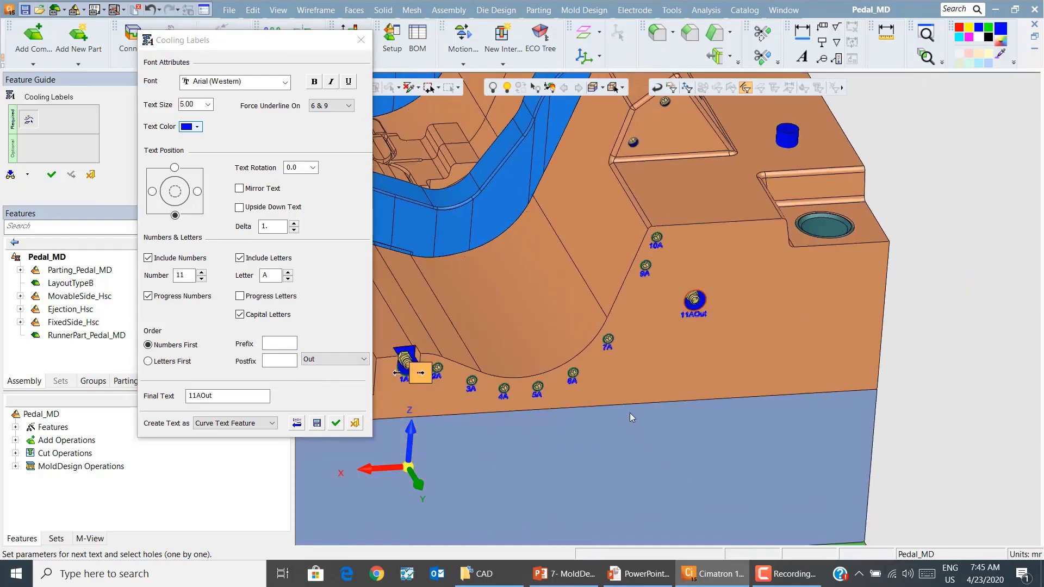
{"action": "middle_click_drag", "start_coordinate": [628, 416], "coordinate": [729, 417], "text": "ctrl"}
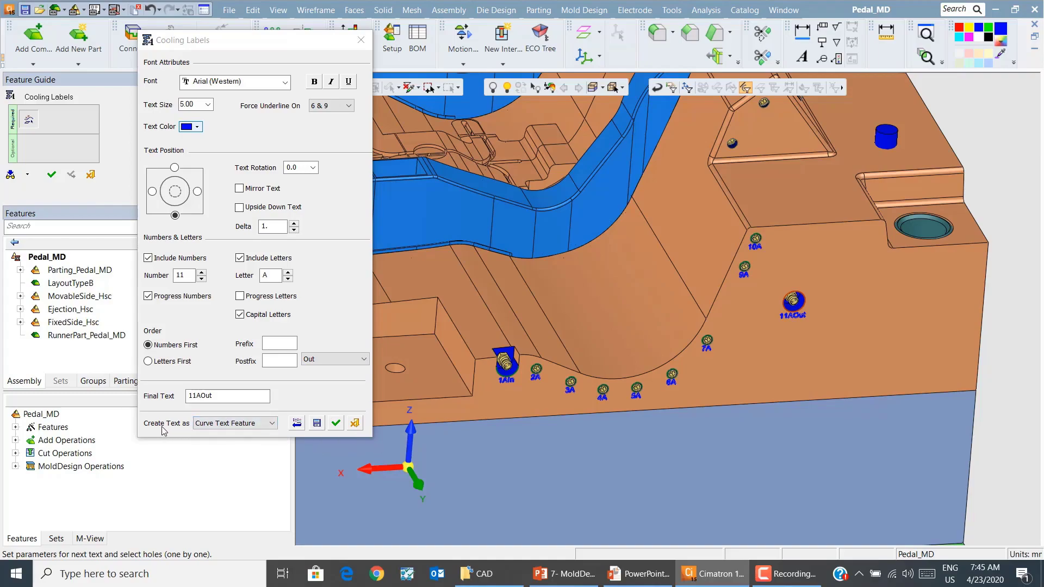
{"action": "left_click", "coordinate": [252, 425]}
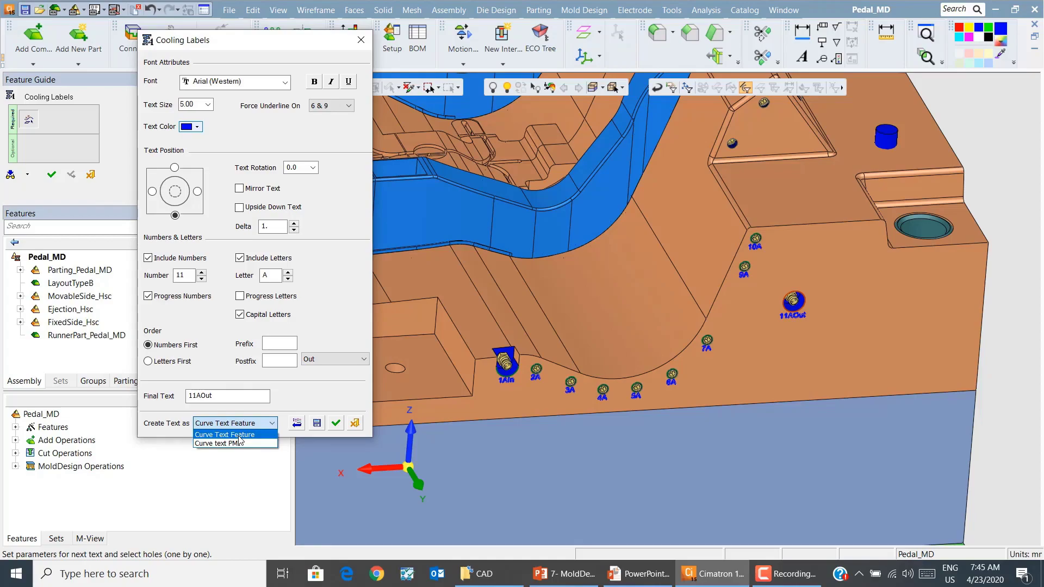
{"action": "left_click", "coordinate": [240, 436]}
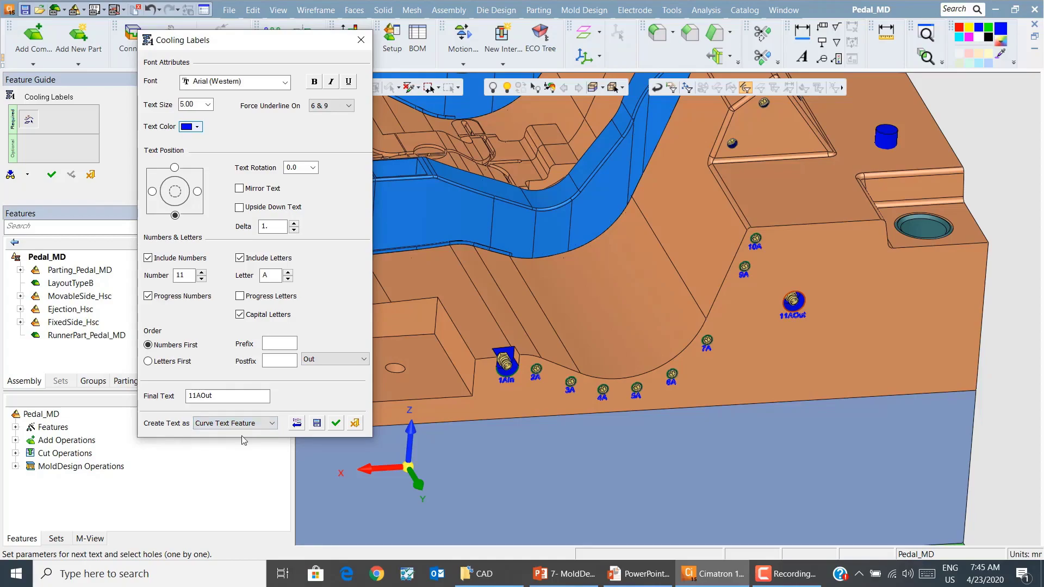
{"action": "left_click", "coordinate": [337, 423]}
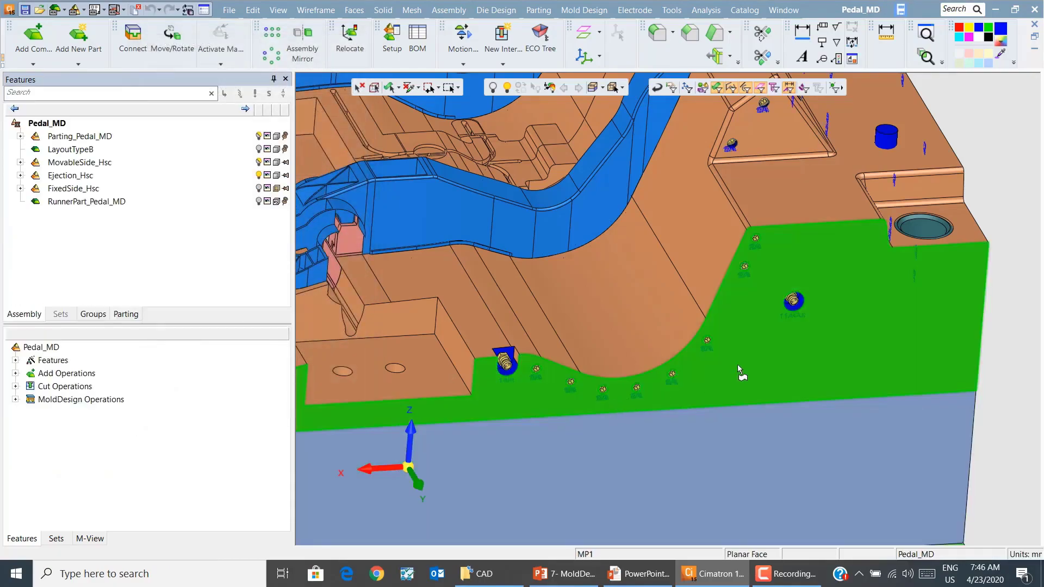
- Activate the MP1 plate, expand its Cooling Labels folder and highlight each of the two label text features in turn
{"action": "right_click", "coordinate": [738, 365]}
{"action": "left_click", "coordinate": [927, 33]}
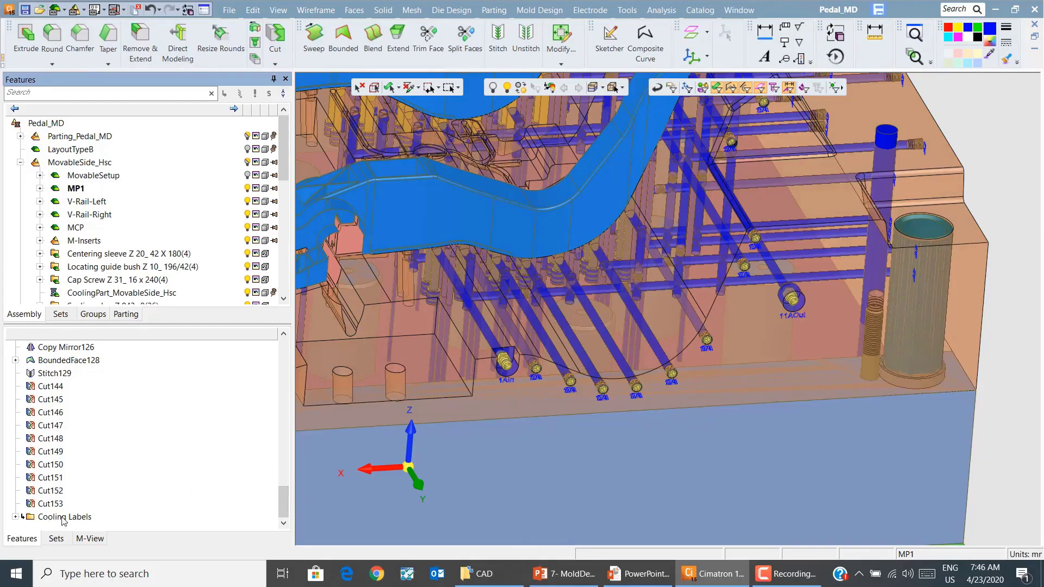
{"action": "left_click", "coordinate": [15, 517]}
{"action": "left_click", "coordinate": [93, 503]}
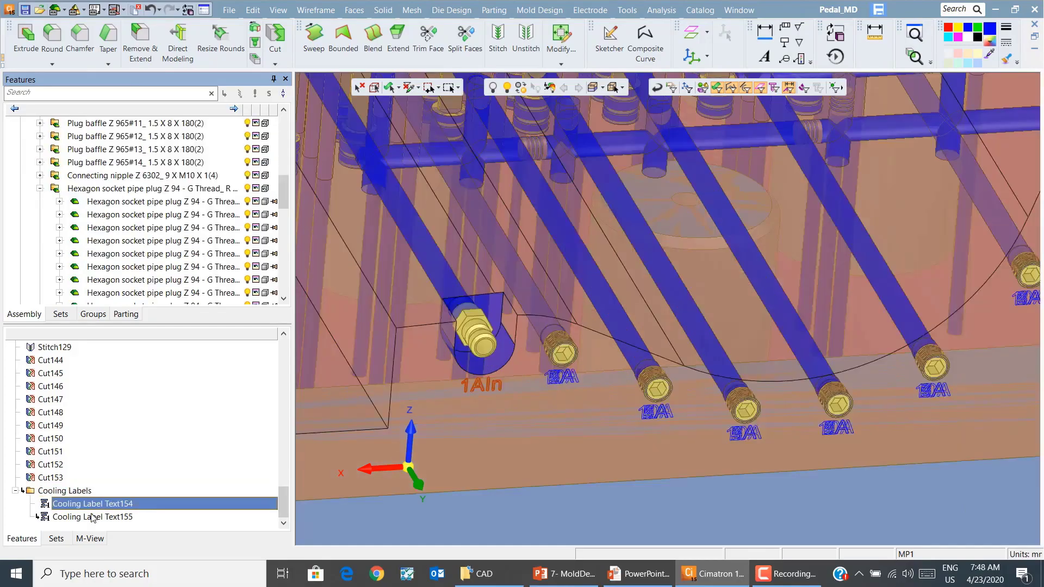
{"action": "left_click", "coordinate": [92, 518]}
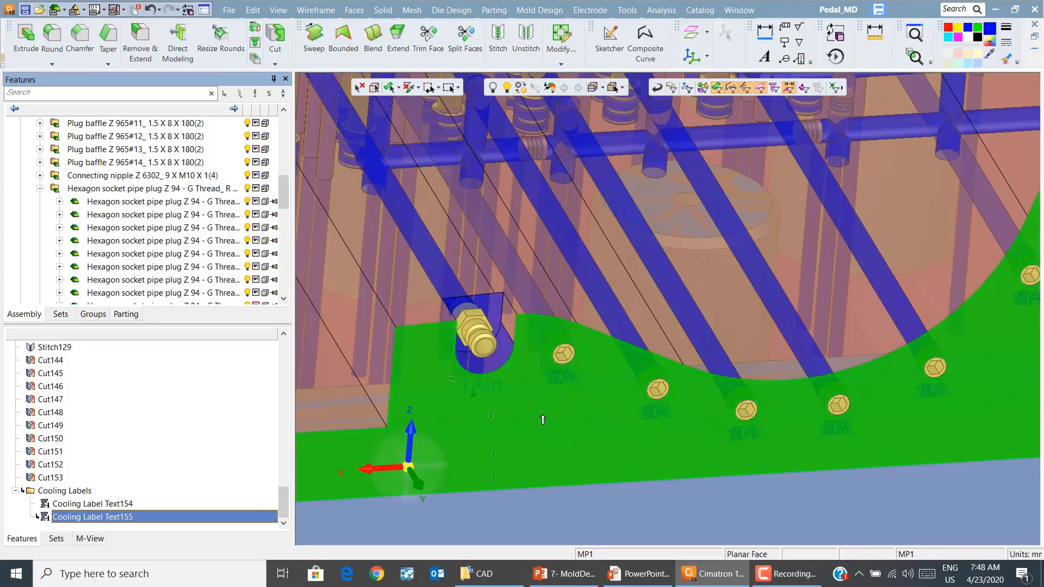
- Activate the pipe plug beside the 1AIn fitting and select the Cooling Labels folder stored in it
{"action": "right_click", "coordinate": [565, 357]}
{"action": "left_click", "coordinate": [626, 33]}
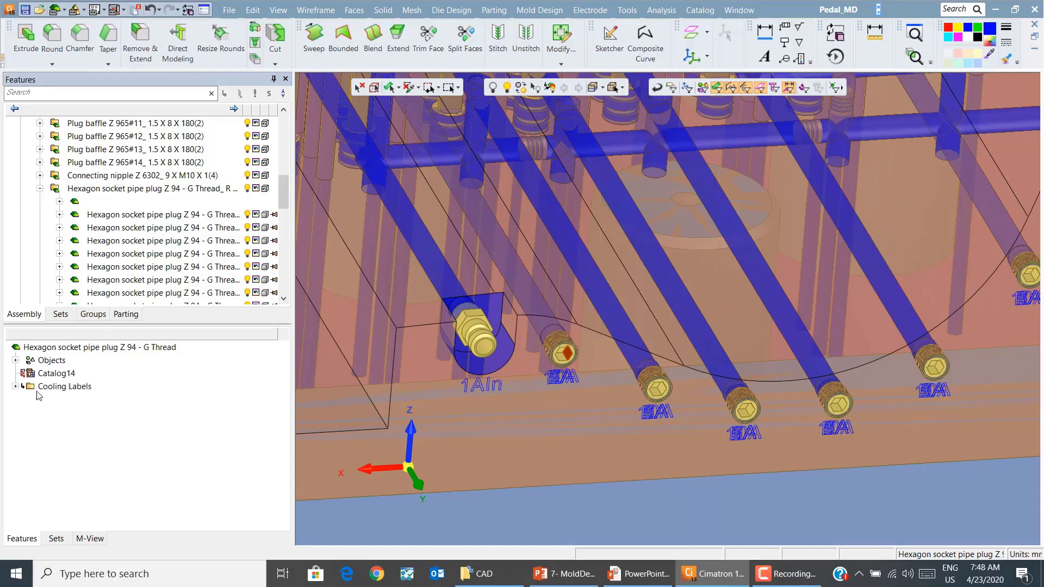
{"action": "left_click", "coordinate": [80, 391]}
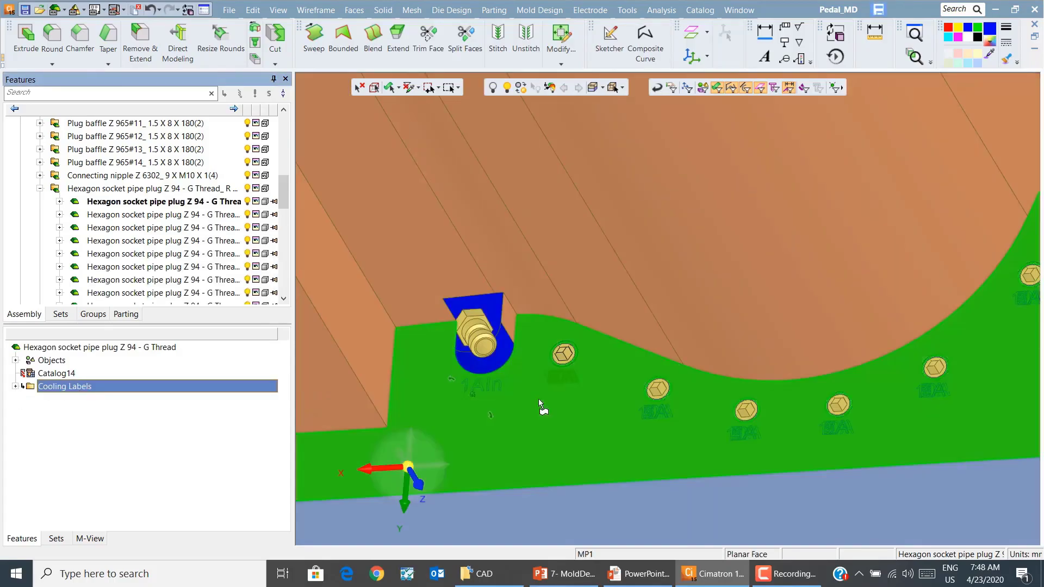
- Make the MP1 plate the active component again and expand its Cooling Labels folder
{"action": "scroll", "coordinate": [788, 387], "scroll_direction": "down", "scroll_amount": 1}
{"action": "scroll", "coordinate": [788, 387], "scroll_direction": "down", "scroll_amount": 2}
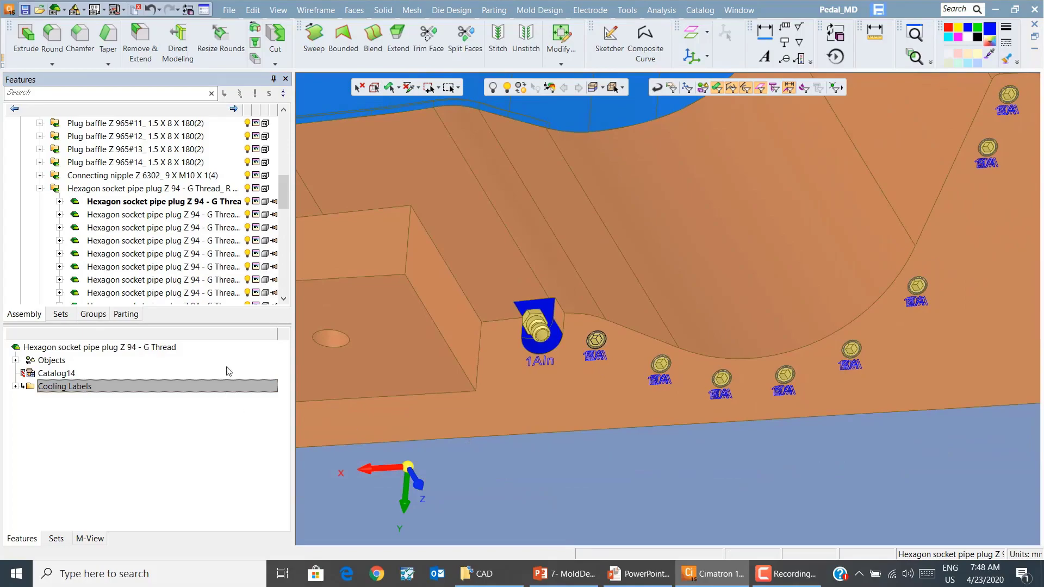
{"action": "left_click", "coordinate": [583, 414]}
{"action": "right_click", "coordinate": [583, 414]}
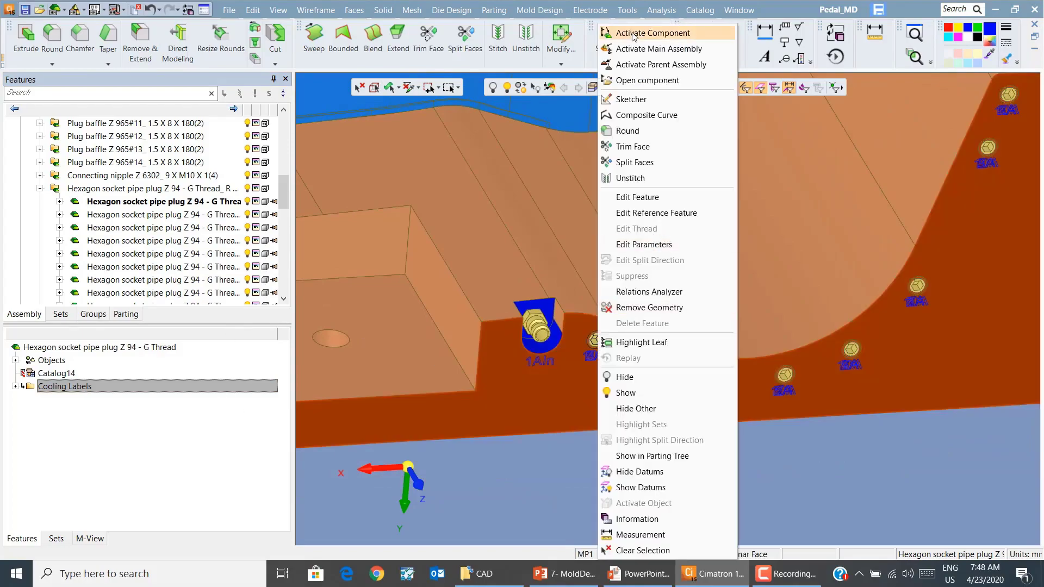
{"action": "left_click", "coordinate": [635, 34]}
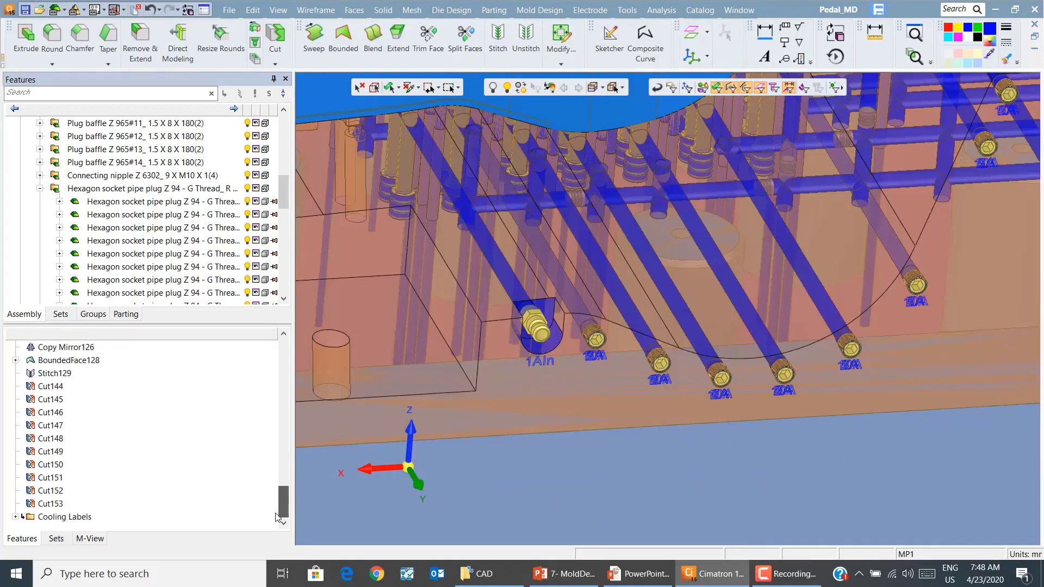
{"action": "double_click", "coordinate": [62, 516]}
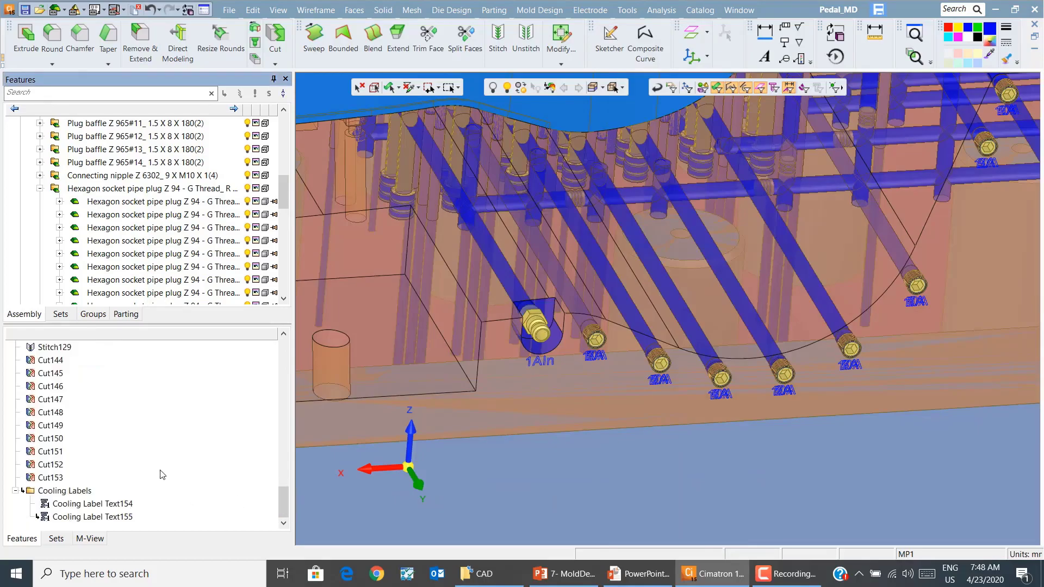